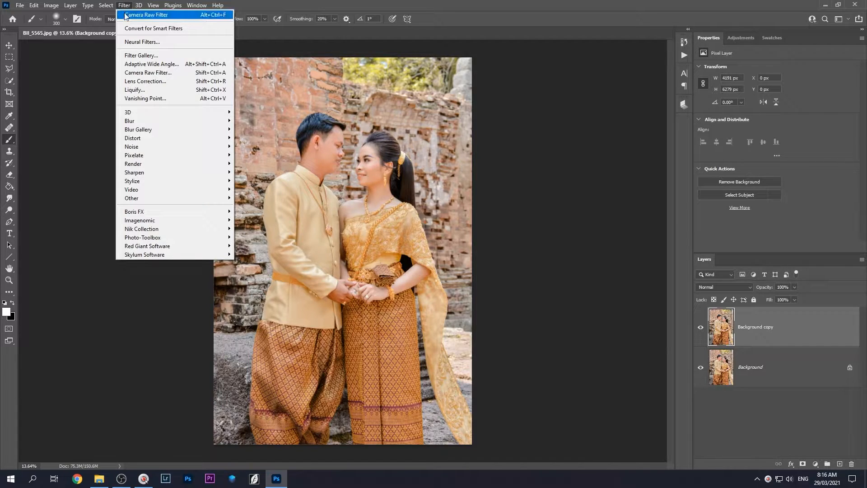
# Start the Camera Raw Filter on the Background copy layer and set Exposure to -0.30 and Contrast to +10
pyautogui.click(134, 73)
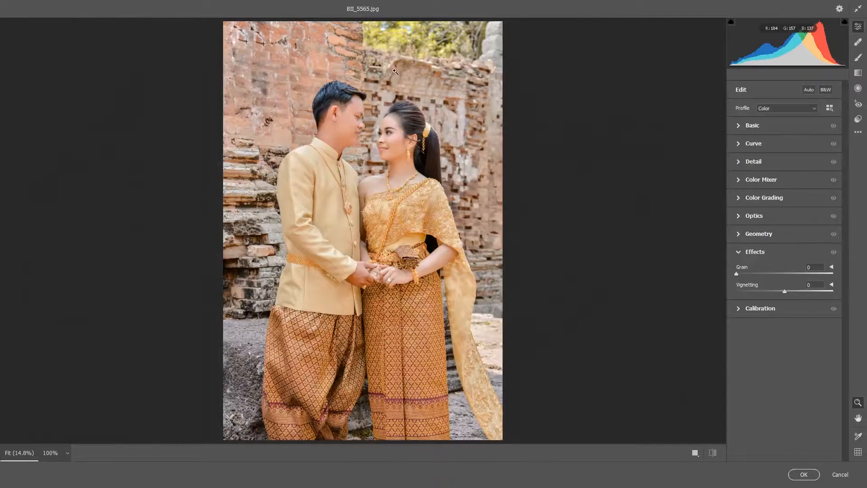
pyautogui.click(749, 127)
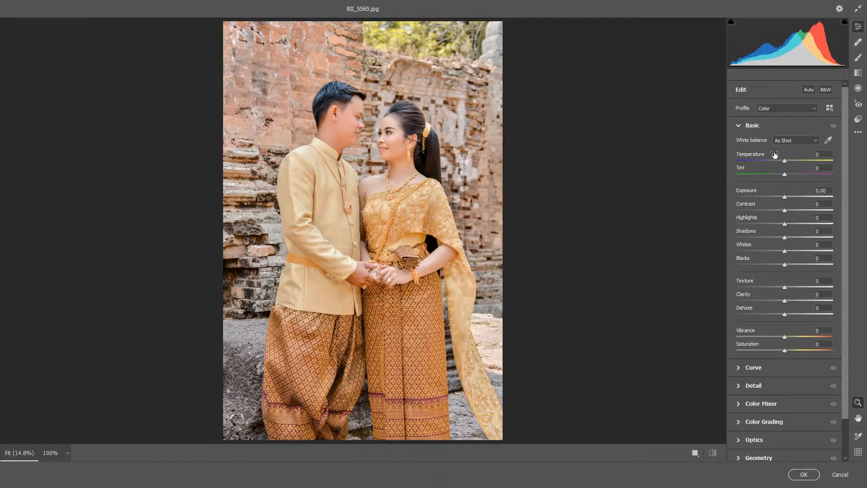
pyautogui.moveTo(784, 198); pyautogui.dragTo(782, 199)
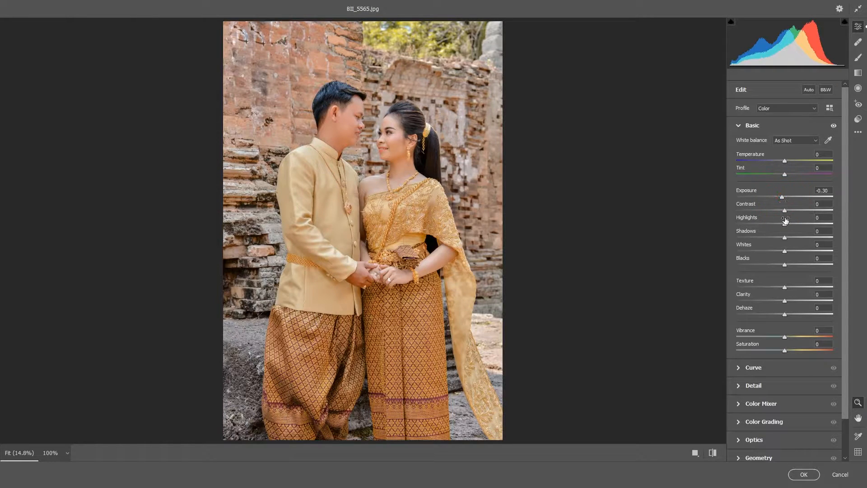
pyautogui.moveTo(784, 211); pyautogui.dragTo(790, 211)
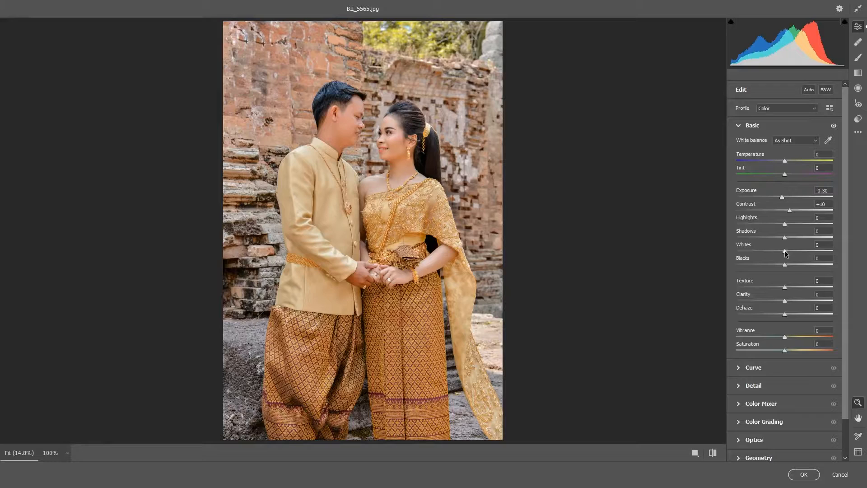
# Set Whites to -100, Clarity to +6 and Vibrance to -13, and apply the Camera Raw adjustments
pyautogui.moveTo(785, 251); pyautogui.dragTo(732, 253)
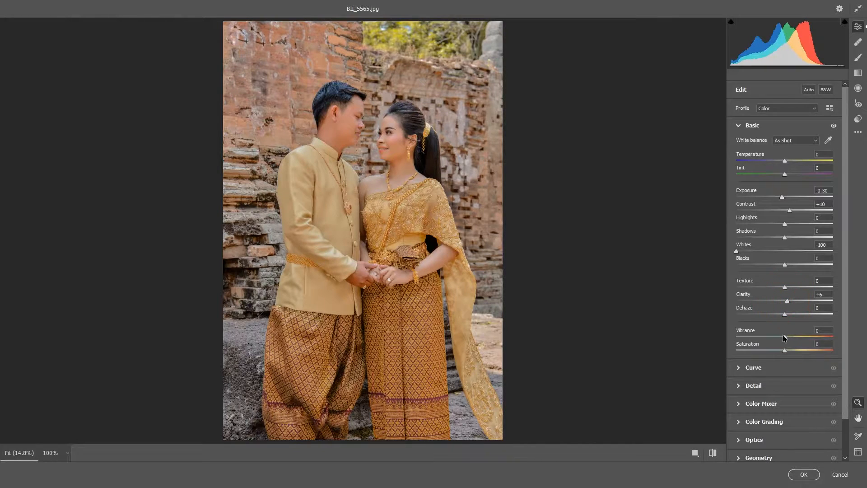
pyautogui.moveTo(785, 336); pyautogui.dragTo(780, 335)
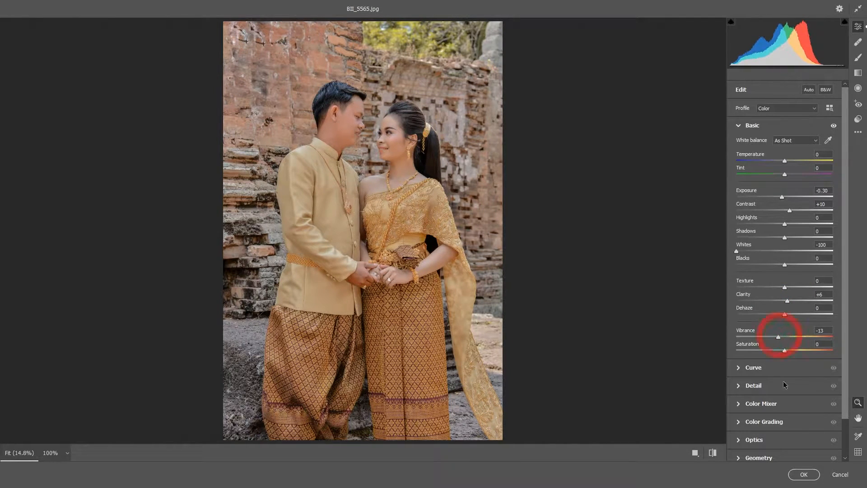
pyautogui.click(804, 474)
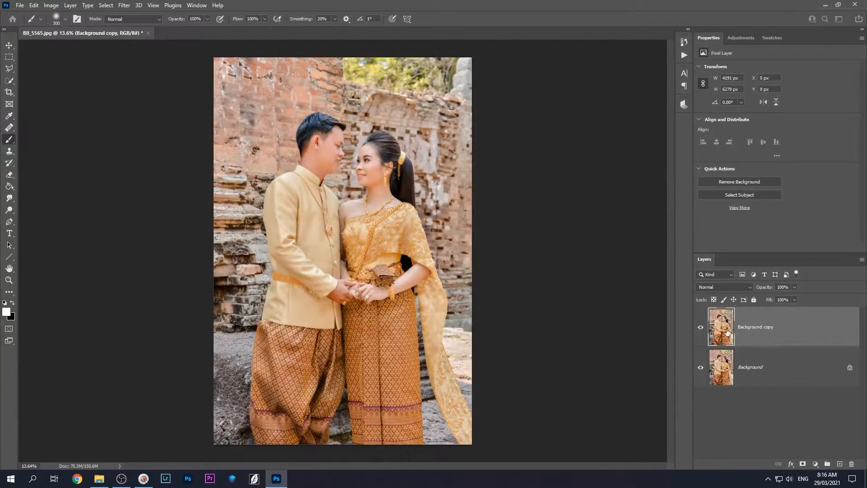
# Add a layer mask to the Background copy layer and paint black over the man's hair, face and neck
pyautogui.click(803, 463)
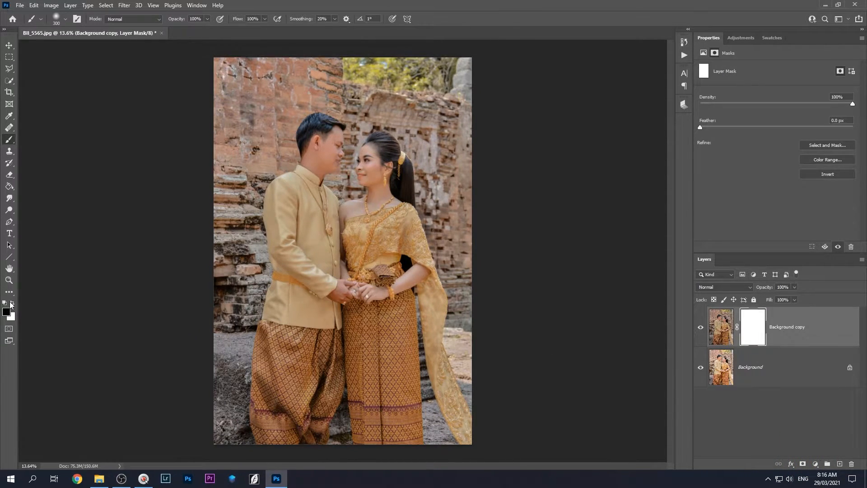
pyautogui.click(12, 302)
pyautogui.keyDown('alt'); pyautogui.scroll(5, 322, 145); pyautogui.keyUp('alt')
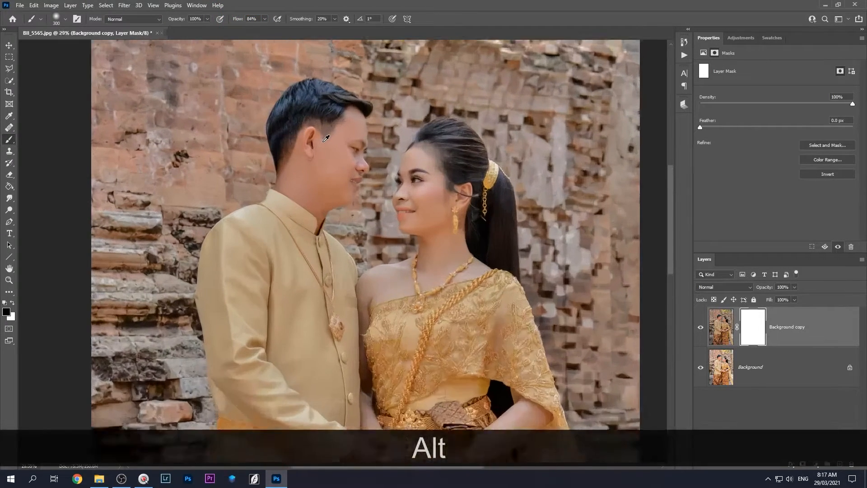
pyautogui.keyDown('alt'); pyautogui.scroll(1, 325, 138); pyautogui.keyUp('alt')
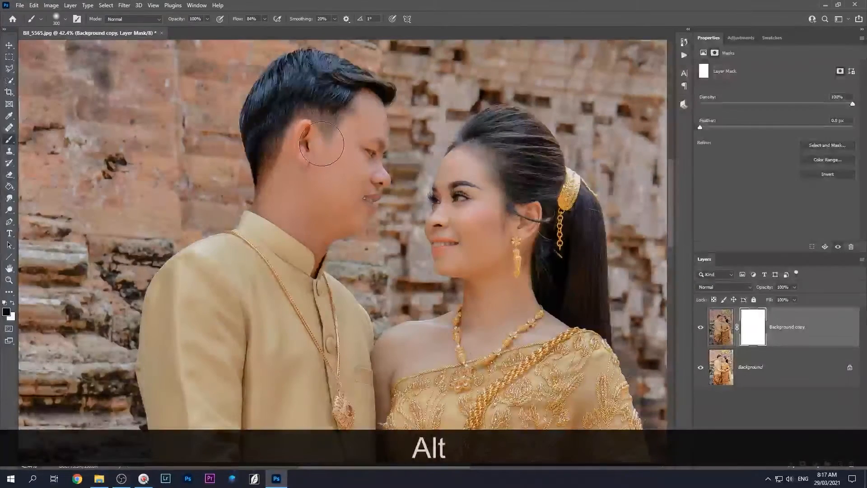
pyautogui.moveTo(329, 114); pyautogui.dragTo(332, 139)
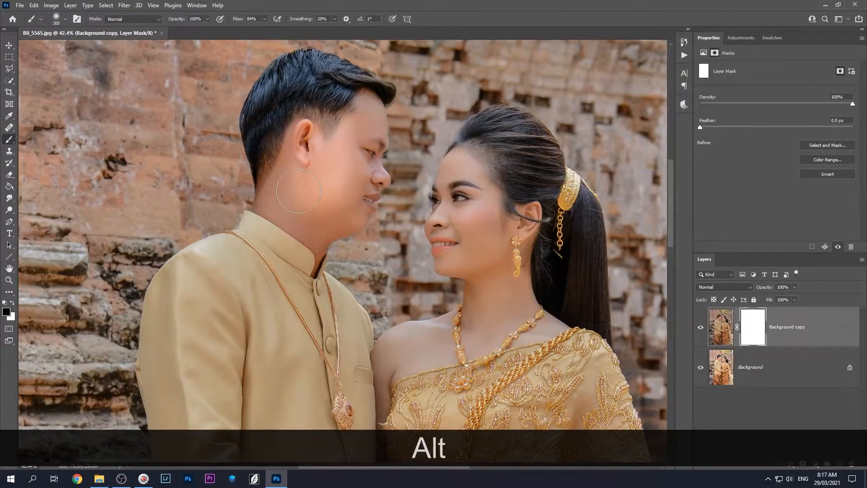
pyautogui.moveTo(277, 92)
pyautogui.mouseDown()
pyautogui.moveTo(298, 74)
pyautogui.moveTo(332, 81)
pyautogui.moveTo(355, 101)
pyautogui.moveTo(362, 160)
pyautogui.moveTo(351, 114)
pyautogui.moveTo(313, 145)
pyautogui.moveTo(317, 81)
pyautogui.mouseUp()
pyautogui.moveTo(360, 183)
pyautogui.mouseDown()
pyautogui.moveTo(339, 201)
pyautogui.moveTo(350, 202)
pyautogui.moveTo(323, 214)
pyautogui.moveTo(357, 209)
pyautogui.moveTo(283, 229)
pyautogui.moveTo(288, 240)
pyautogui.moveTo(269, 235)
pyautogui.moveTo(270, 218)
pyautogui.moveTo(294, 233)
pyautogui.moveTo(290, 277)
pyautogui.moveTo(301, 266)
pyautogui.moveTo(275, 292)
pyautogui.mouseUp()
# Paint black on the mask over the woman's face, hair, neck and shoulders
pyautogui.moveTo(484, 163)
pyautogui.mouseDown()
pyautogui.moveTo(451, 198)
pyautogui.moveTo(445, 225)
pyautogui.moveTo(454, 256)
pyautogui.moveTo(445, 223)
pyautogui.moveTo(455, 245)
pyautogui.moveTo(490, 141)
pyautogui.moveTo(527, 140)
pyautogui.moveTo(531, 219)
pyautogui.moveTo(506, 210)
pyautogui.moveTo(509, 280)
pyautogui.moveTo(537, 214)
pyautogui.moveTo(558, 263)
pyautogui.moveTo(578, 243)
pyautogui.mouseUp()
pyautogui.moveTo(589, 370); pyautogui.dragTo(537, 316)
pyautogui.moveTo(488, 269)
pyautogui.mouseDown()
pyautogui.moveTo(466, 226)
pyautogui.moveTo(471, 340)
pyautogui.moveTo(494, 348)
pyautogui.moveTo(523, 316)
pyautogui.moveTo(553, 329)
pyautogui.moveTo(563, 318)
pyautogui.mouseUp()
pyautogui.moveTo(498, 240)
pyautogui.mouseDown()
pyautogui.moveTo(507, 311)
pyautogui.moveTo(491, 331)
pyautogui.moveTo(393, 346)
pyautogui.moveTo(449, 339)
pyautogui.mouseUp()
pyautogui.moveTo(355, 410)
pyautogui.mouseDown()
pyautogui.moveTo(482, 360)
pyautogui.moveTo(541, 349)
pyautogui.moveTo(587, 364)
pyautogui.moveTo(573, 372)
pyautogui.mouseUp()
# Enlarge the brush to 600 and mask out the man's jacket and the woman's golden top with black
pyautogui.scroll(-2, 271, 308)
pyautogui.moveTo(270, 252); pyautogui.dragTo(284, 161)
pyautogui.scroll(-3, 283, 161)
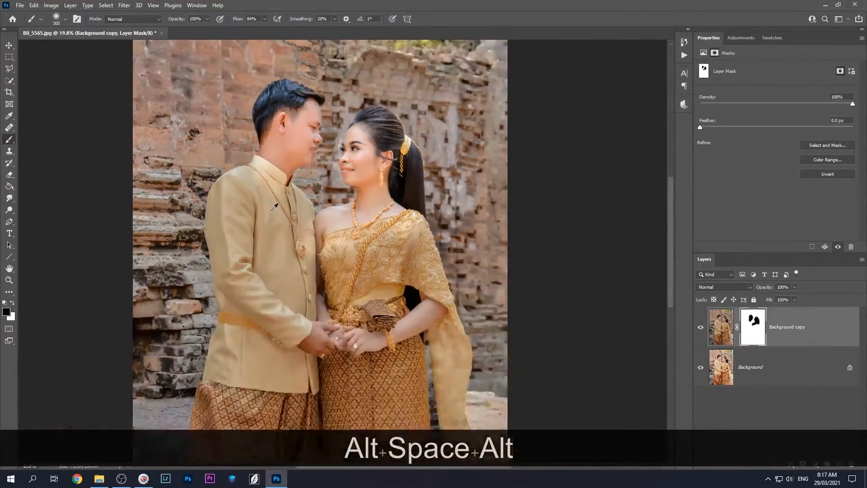
pyautogui.press(']')
pyautogui.press(']')
pyautogui.press(']')
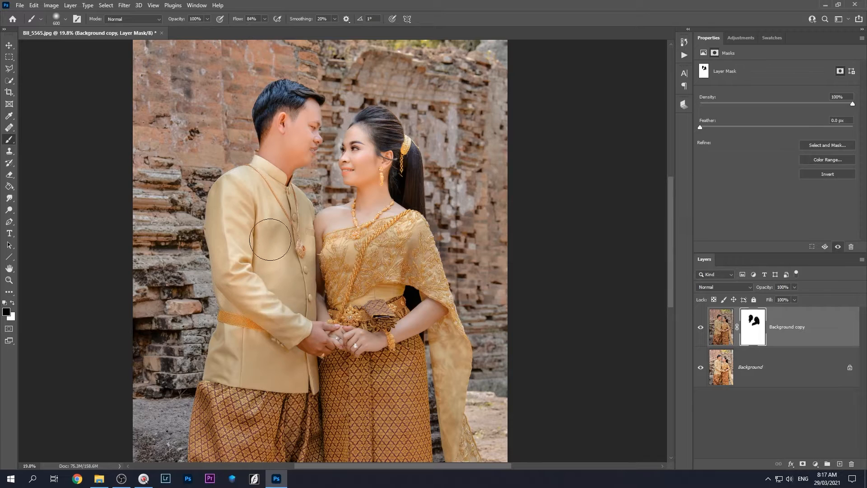
pyautogui.moveTo(273, 185)
pyautogui.mouseDown()
pyautogui.moveTo(301, 248)
pyautogui.moveTo(296, 222)
pyautogui.moveTo(294, 312)
pyautogui.moveTo(322, 277)
pyautogui.moveTo(342, 316)
pyautogui.moveTo(382, 238)
pyautogui.moveTo(413, 276)
pyautogui.mouseUp()
pyautogui.moveTo(425, 310)
pyautogui.mouseDown()
pyautogui.moveTo(307, 340)
pyautogui.moveTo(255, 287)
pyautogui.moveTo(243, 356)
pyautogui.moveTo(235, 343)
pyautogui.moveTo(290, 356)
pyautogui.moveTo(265, 278)
pyautogui.mouseUp()
# Paint black on the mask over the man's patterned trousers and the woman's patterned skirt
pyautogui.press('space')
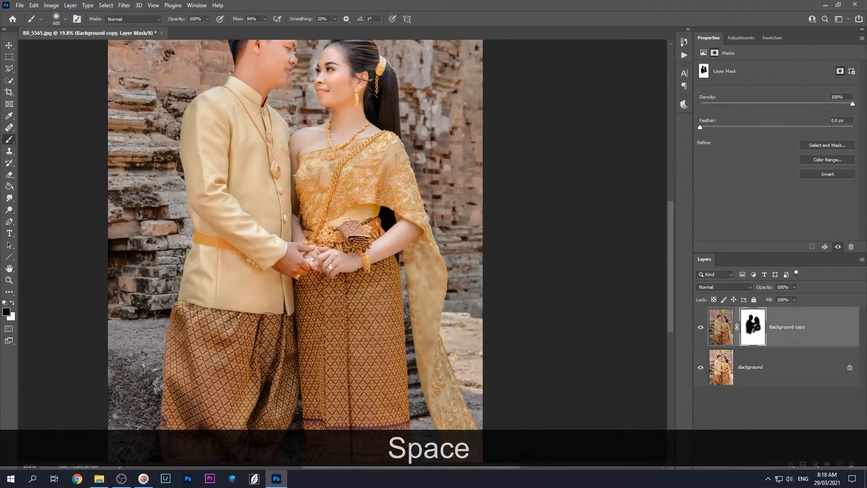
pyautogui.moveTo(216, 305)
pyautogui.mouseDown()
pyautogui.moveTo(219, 268)
pyautogui.moveTo(190, 345)
pyautogui.moveTo(188, 433)
pyautogui.moveTo(198, 431)
pyautogui.moveTo(254, 302)
pyautogui.moveTo(250, 427)
pyautogui.moveTo(240, 436)
pyautogui.moveTo(258, 399)
pyautogui.moveTo(273, 416)
pyautogui.moveTo(246, 437)
pyautogui.mouseUp()
pyautogui.moveTo(298, 287)
pyautogui.mouseDown()
pyautogui.moveTo(324, 357)
pyautogui.moveTo(322, 385)
pyautogui.mouseUp()
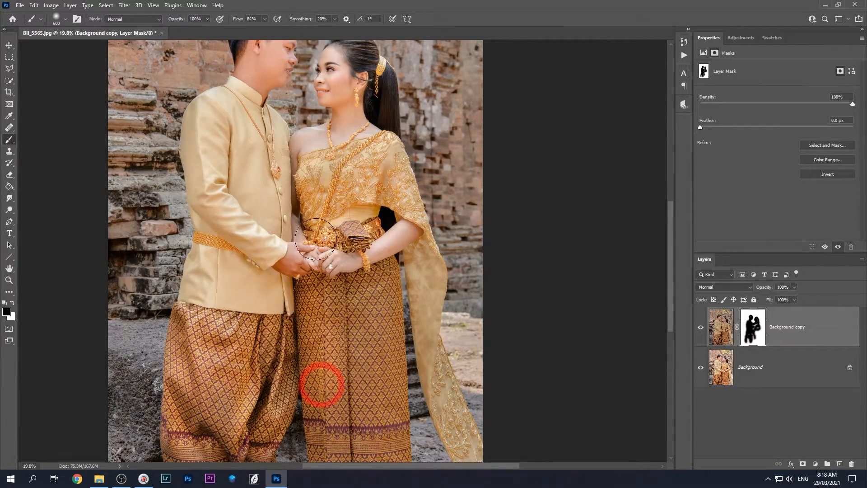
pyautogui.moveTo(332, 269); pyautogui.dragTo(339, 369)
pyautogui.moveTo(351, 284); pyautogui.dragTo(349, 306)
pyautogui.moveTo(348, 267); pyautogui.dragTo(355, 326)
pyautogui.moveTo(371, 275)
pyautogui.mouseDown()
pyautogui.moveTo(381, 307)
pyautogui.moveTo(379, 420)
pyautogui.moveTo(352, 361)
pyautogui.moveTo(350, 304)
pyautogui.mouseUp()
pyautogui.press('space')
pyautogui.moveTo(357, 357)
pyautogui.mouseDown()
pyautogui.moveTo(365, 436)
pyautogui.moveTo(381, 424)
pyautogui.moveTo(334, 393)
pyautogui.moveTo(340, 425)
pyautogui.mouseUp()
pyautogui.moveTo(319, 282)
pyautogui.mouseDown()
pyautogui.moveTo(314, 321)
pyautogui.moveTo(329, 435)
pyautogui.mouseUp()
pyautogui.moveTo(324, 383); pyautogui.dragTo(324, 440)
pyautogui.moveTo(300, 294); pyautogui.dragTo(323, 342)
pyautogui.moveTo(247, 403)
pyautogui.mouseDown()
pyautogui.moveTo(242, 438)
pyautogui.moveTo(197, 424)
pyautogui.moveTo(182, 396)
pyautogui.moveTo(204, 447)
pyautogui.moveTo(244, 220)
pyautogui.mouseUp()
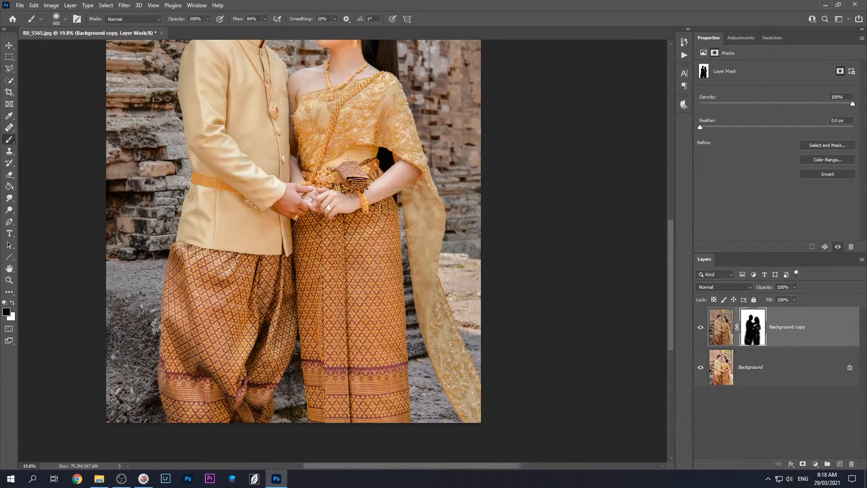
# Reduce the brush to 250 and paint black on the mask along the woman's hanging golden scarf
pyautogui.press('[')
pyautogui.press('[')
pyautogui.press('[')
pyautogui.press('[')
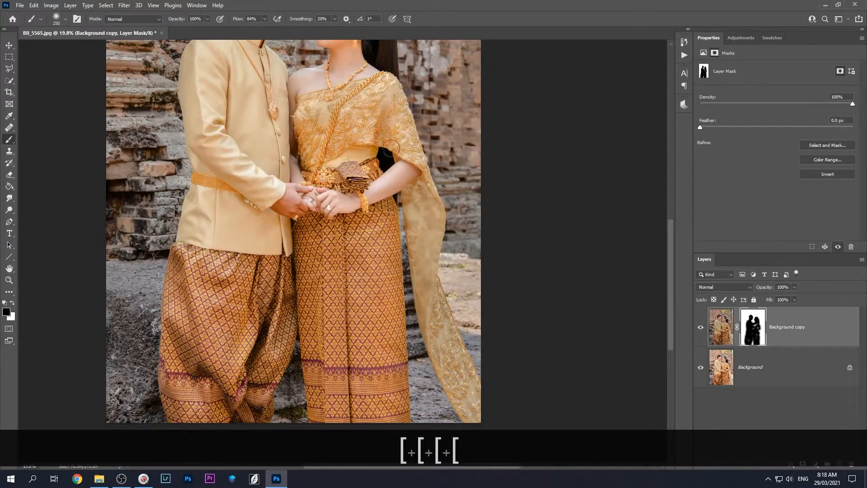
pyautogui.moveTo(413, 204)
pyautogui.mouseDown()
pyautogui.moveTo(418, 181)
pyautogui.moveTo(437, 227)
pyautogui.mouseUp()
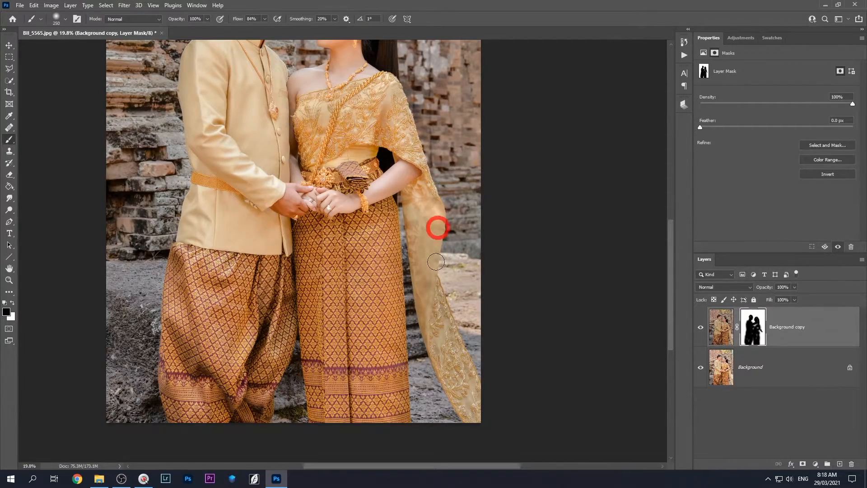
pyautogui.scroll(3, 432, 271)
pyautogui.moveTo(368, 250); pyautogui.dragTo(311, 221)
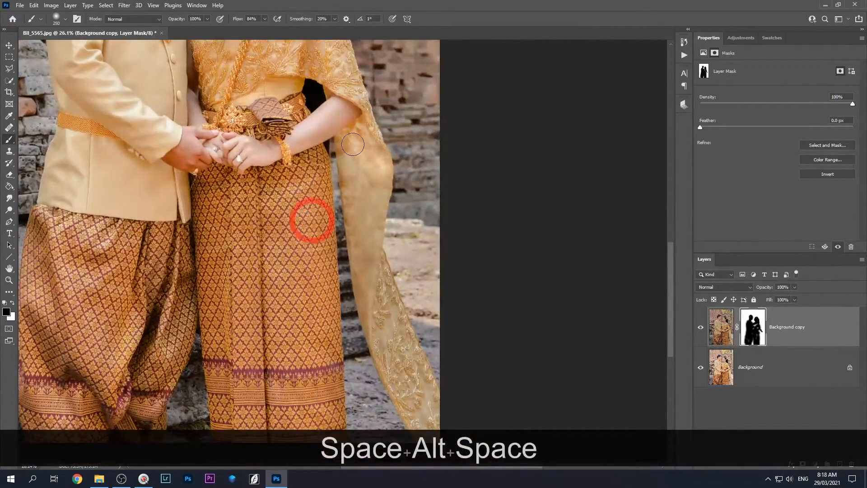
pyautogui.moveTo(353, 174)
pyautogui.mouseDown()
pyautogui.moveTo(352, 223)
pyautogui.moveTo(379, 174)
pyautogui.moveTo(361, 269)
pyautogui.moveTo(355, 235)
pyautogui.mouseUp()
pyautogui.moveTo(378, 321)
pyautogui.mouseDown()
pyautogui.moveTo(388, 278)
pyautogui.moveTo(378, 249)
pyautogui.moveTo(367, 250)
pyautogui.moveTo(400, 328)
pyautogui.moveTo(381, 272)
pyautogui.moveTo(392, 337)
pyautogui.moveTo(368, 295)
pyautogui.mouseUp()
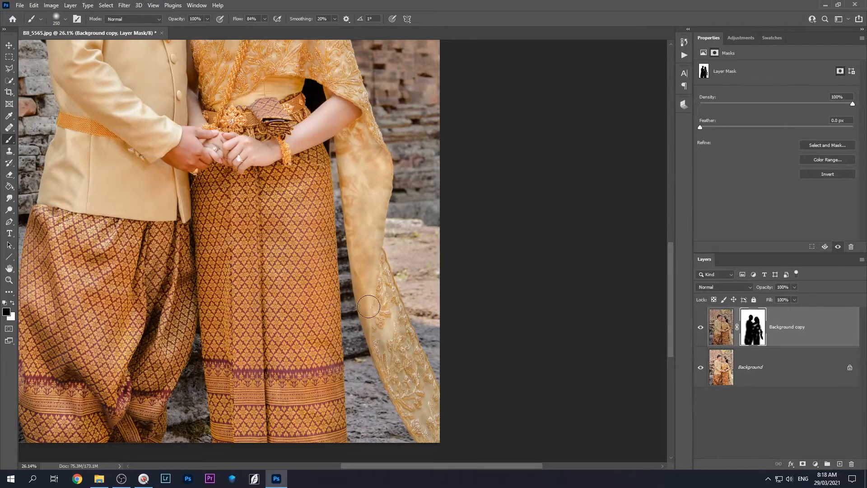
pyautogui.moveTo(380, 334)
pyautogui.mouseDown()
pyautogui.moveTo(389, 338)
pyautogui.moveTo(377, 277)
pyautogui.moveTo(429, 407)
pyautogui.moveTo(404, 391)
pyautogui.moveTo(380, 348)
pyautogui.moveTo(418, 428)
pyautogui.moveTo(419, 405)
pyautogui.mouseUp()
pyautogui.press('space')
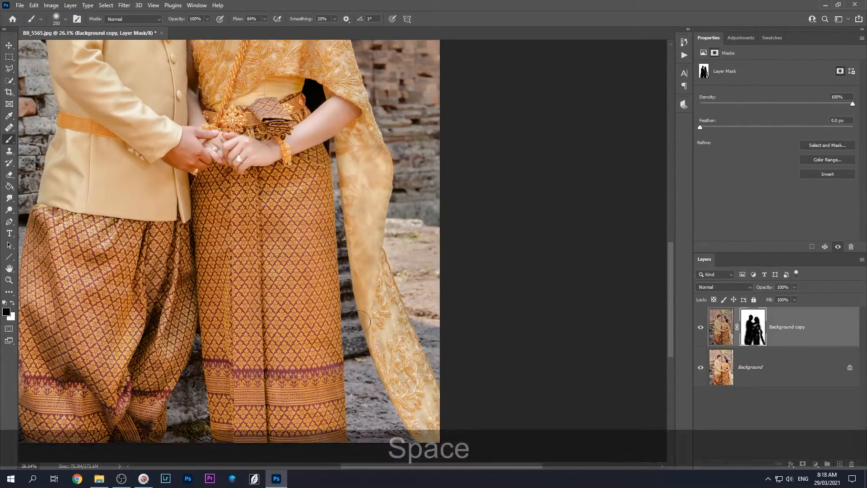
pyautogui.moveTo(396, 376); pyautogui.dragTo(360, 327)
# View the whole photo and compare it with the Background copy layer hidden and shown
pyautogui.scroll(-4, 342, 301)
pyautogui.scroll(3, 293, 276)
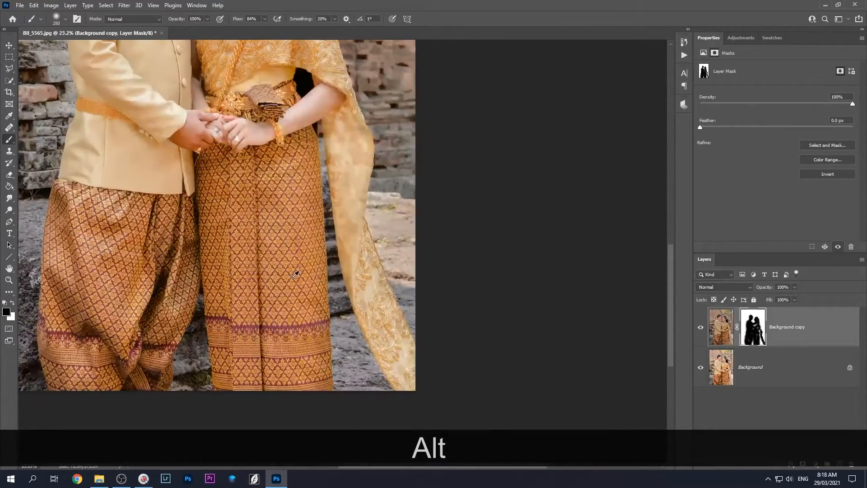
pyautogui.scroll(-8, 292, 277)
pyautogui.scroll(2, 374, 269)
pyautogui.scroll(-1, 376, 266)
pyautogui.scroll(2, 374, 270)
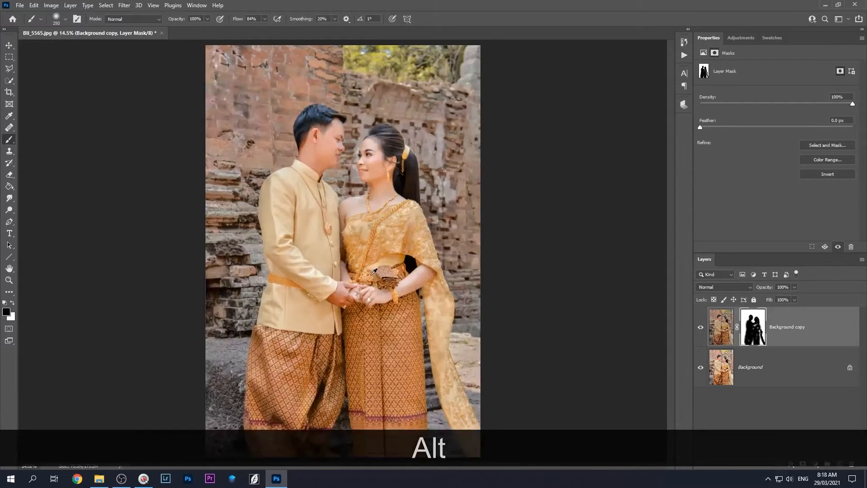
pyautogui.scroll(-2, 373, 275)
pyautogui.scroll(1, 373, 276)
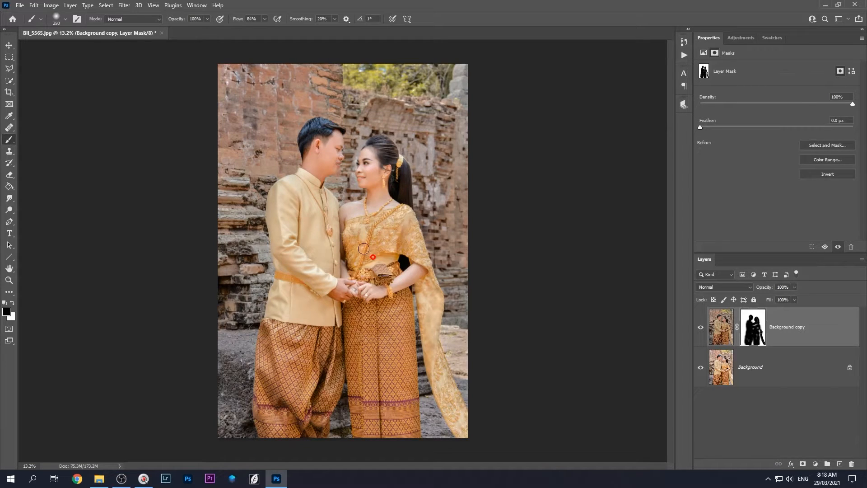
pyautogui.click(700, 329)
pyautogui.click(700, 329)
pyautogui.click(700, 329)
pyautogui.click(700, 329)
pyautogui.press('alt')
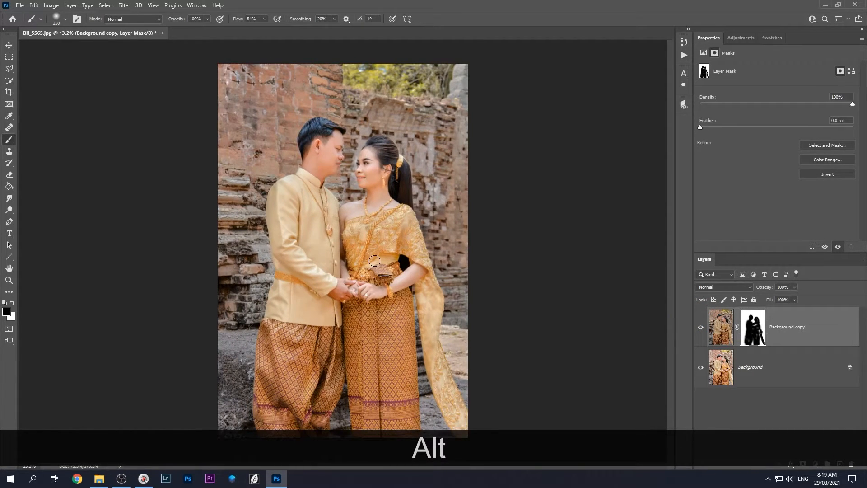
pyautogui.hotkey('ctrl', 'shift', 'alt')
pyautogui.hotkey('ctrl', 'shift', 'alt', 'w')
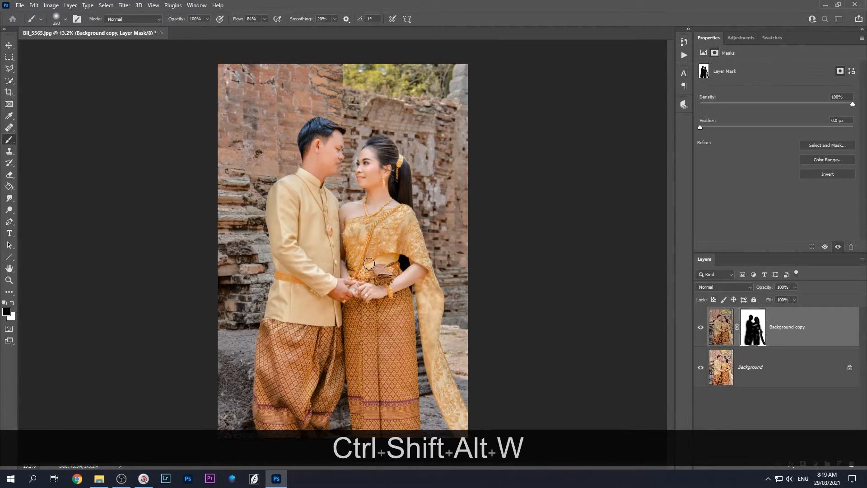